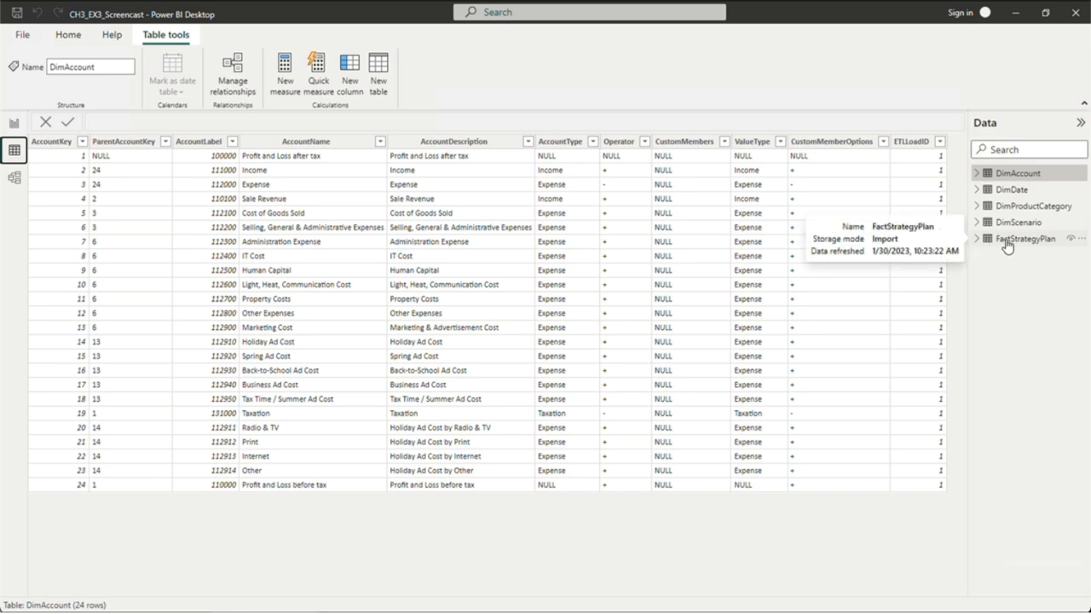
# Step: Examine the data and fields of the fact and dimension tables, plus the relationships between them in the model diagram
pyautogui.click(978, 243)
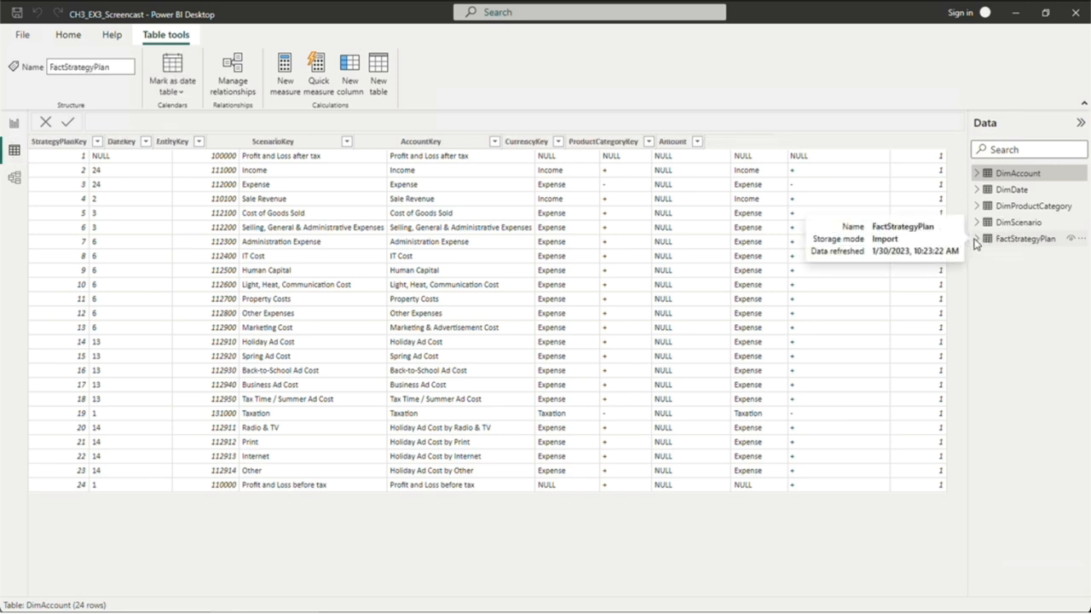
pyautogui.click(977, 240)
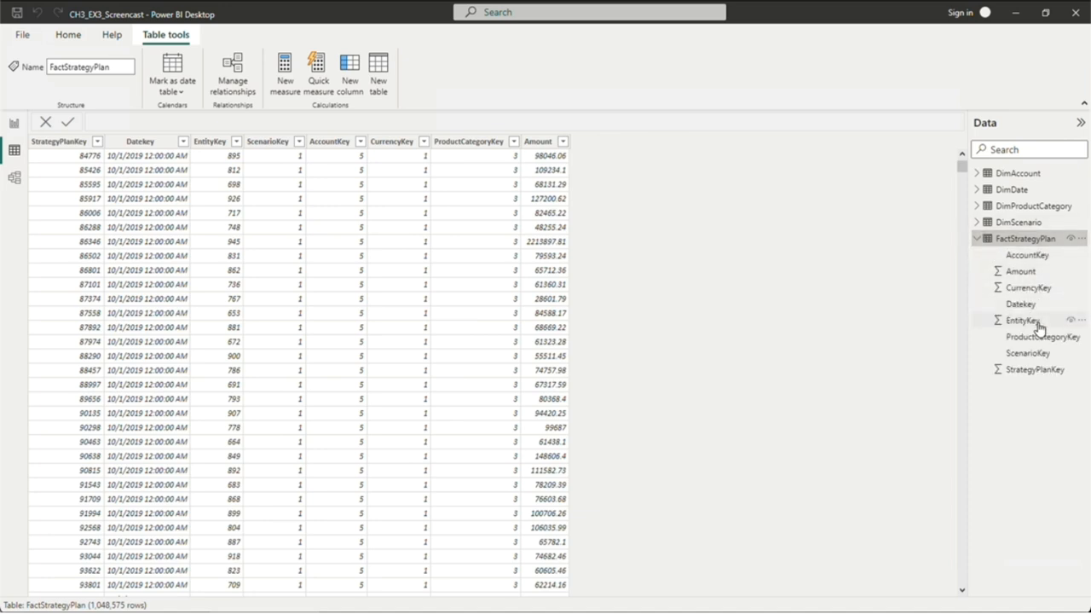
pyautogui.click(989, 176)
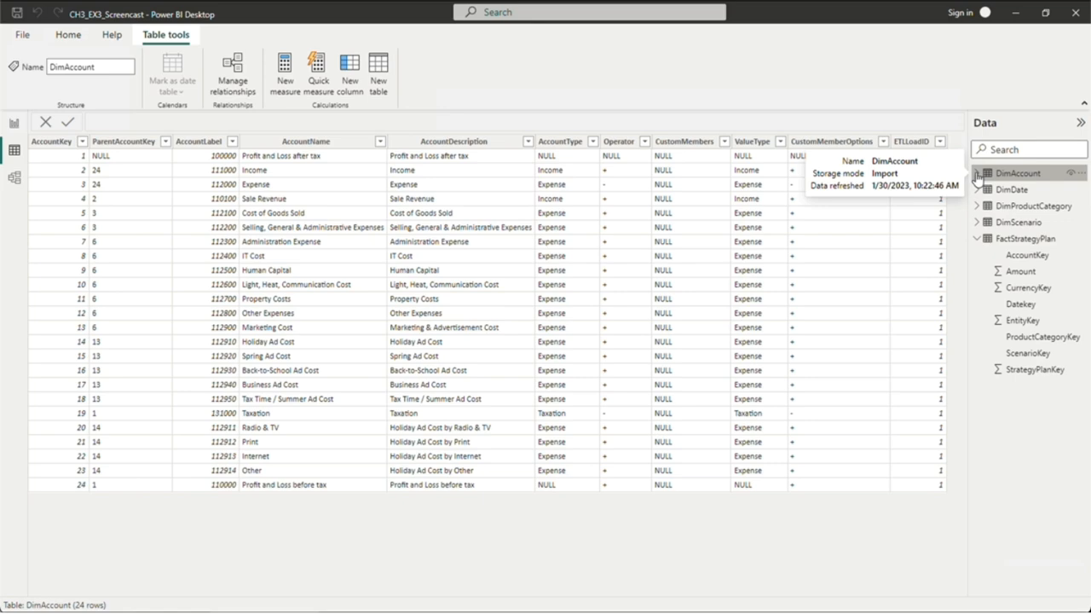
pyautogui.click(997, 191)
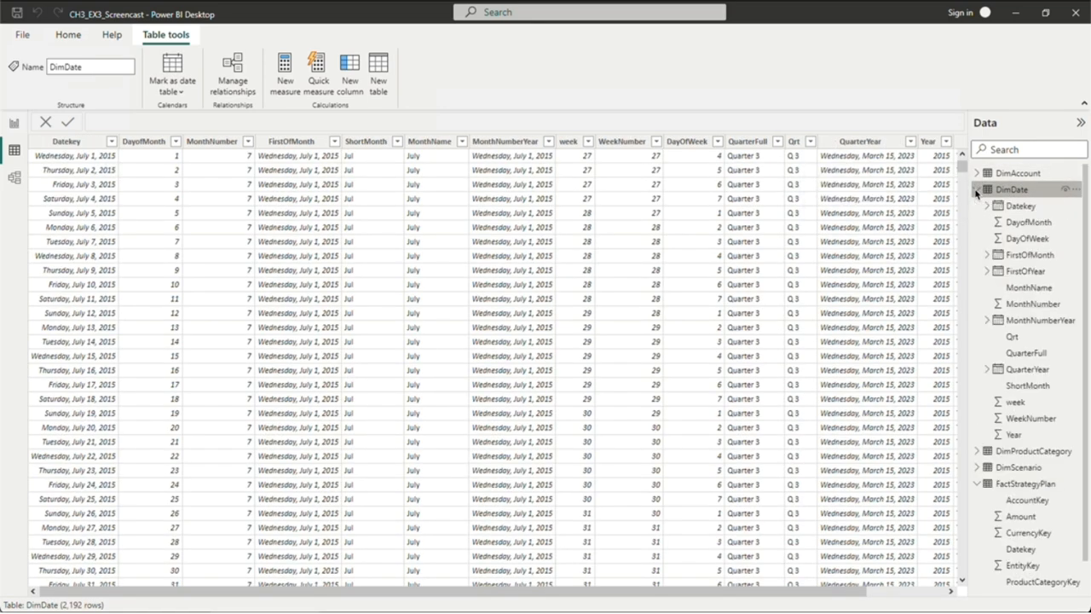
pyautogui.click(997, 205)
pyautogui.click(978, 207)
pyautogui.click(978, 207)
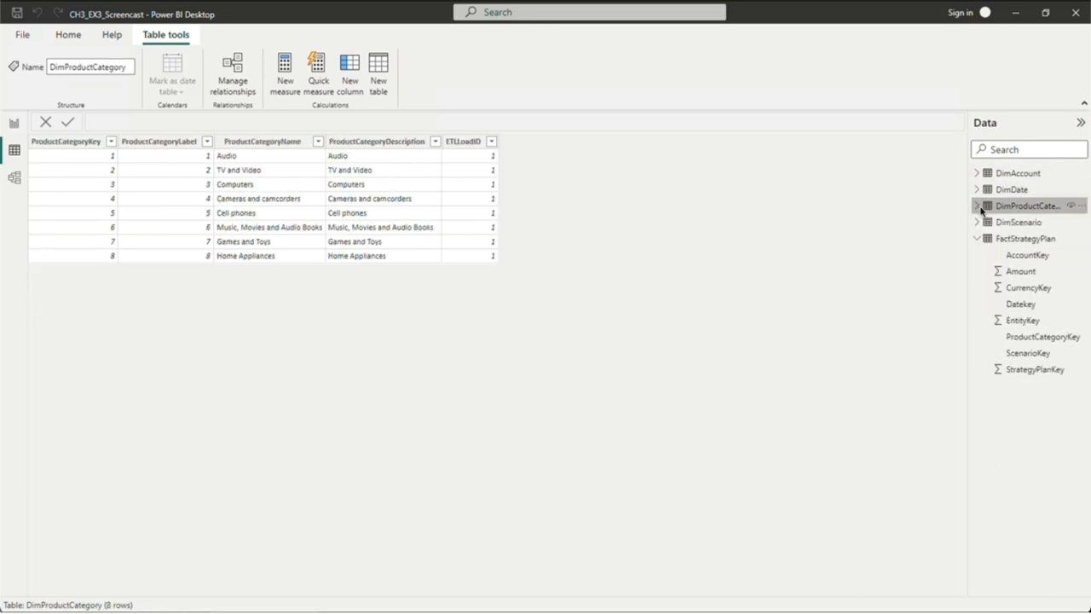
pyautogui.click(984, 222)
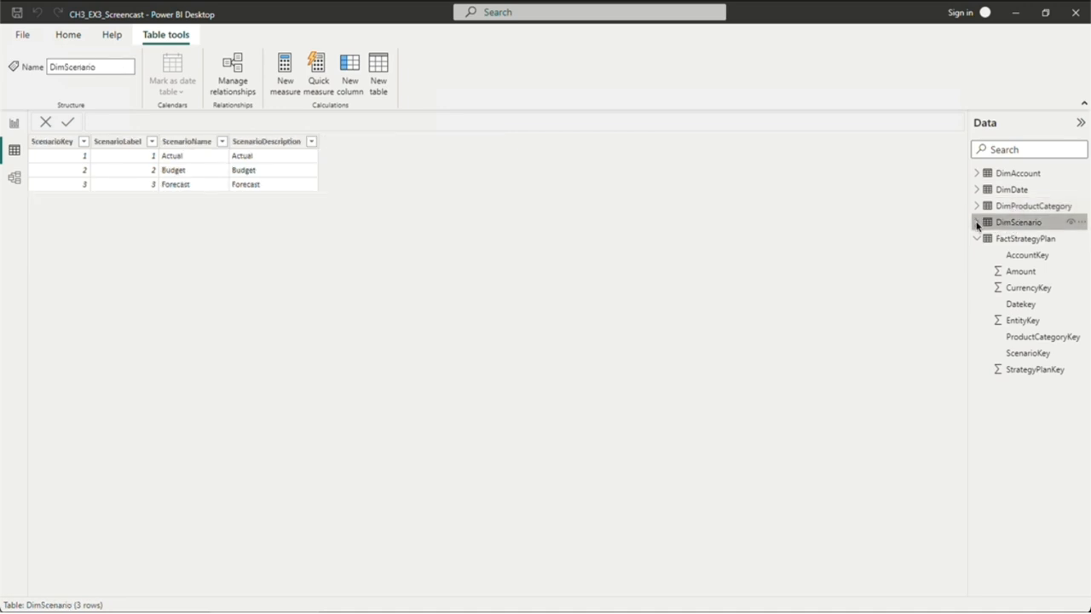
pyautogui.click(977, 223)
pyautogui.click(977, 223)
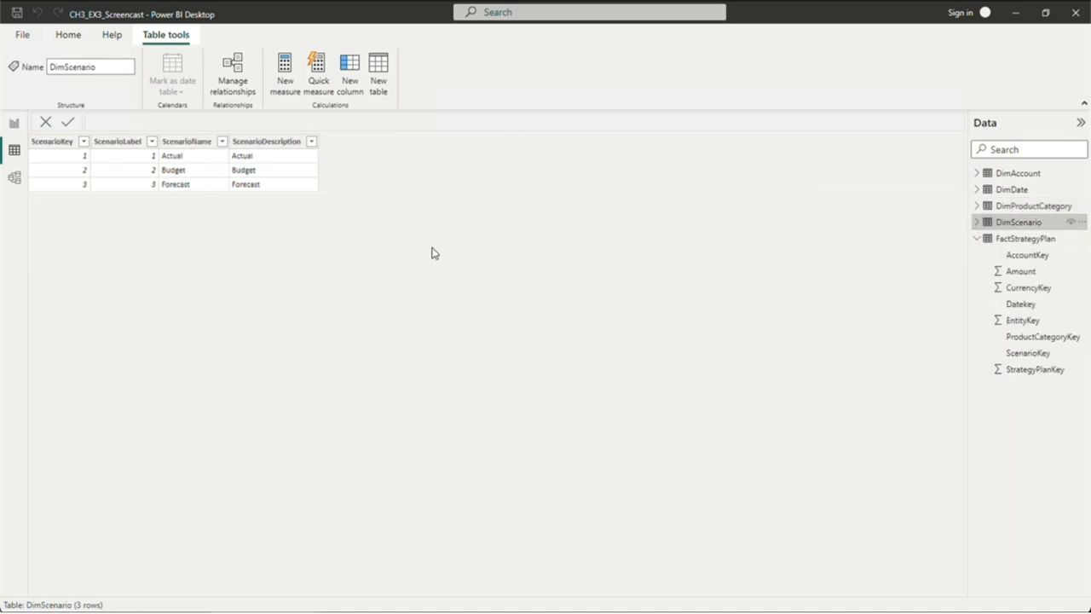
pyautogui.click(13, 177)
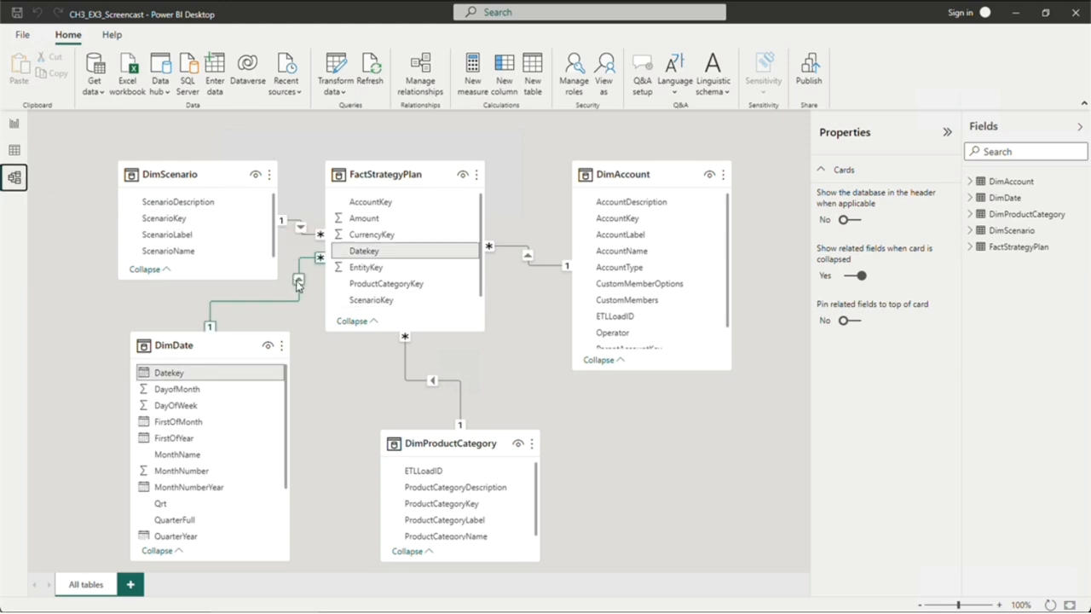
# Step: Examine the report page's Amount card, donut chart, 100% stacked bar chart and area chart, including the fields each one uses
pyautogui.click(13, 126)
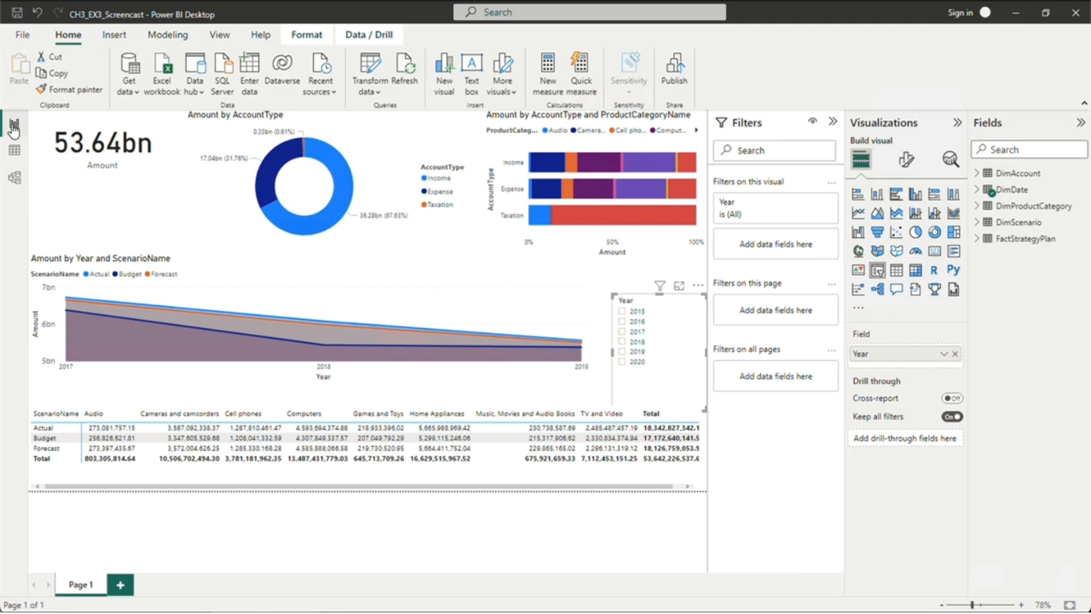
pyautogui.click(164, 127)
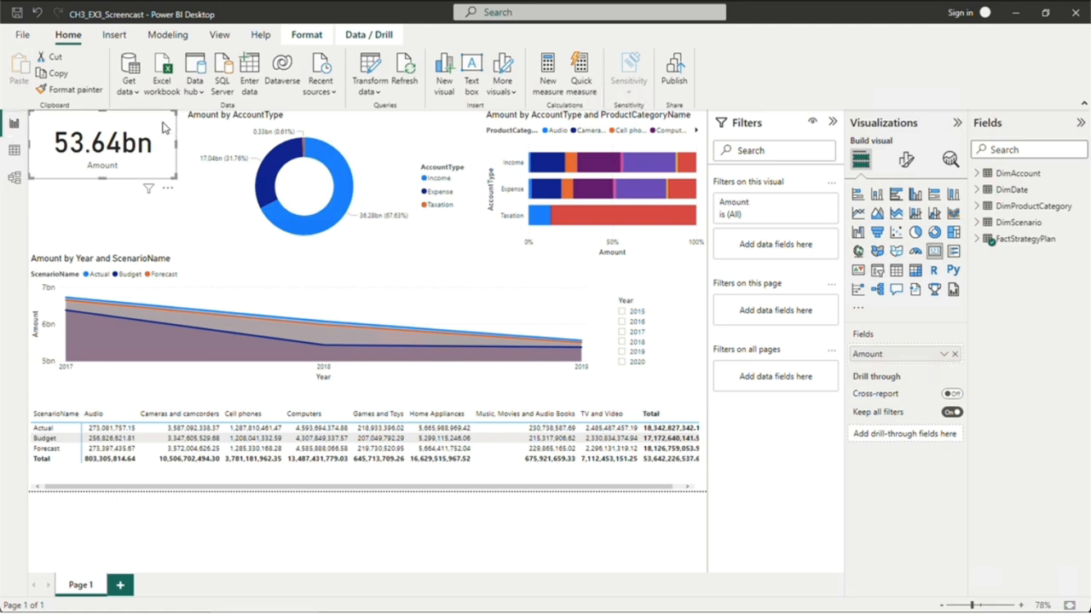
pyautogui.click(390, 133)
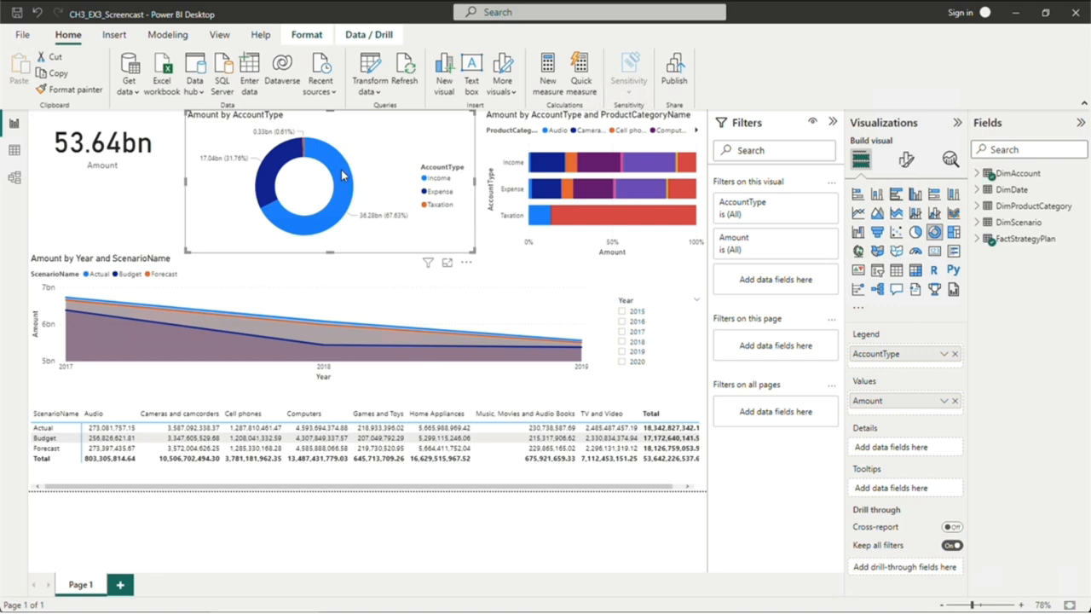
pyautogui.moveTo(341, 176)
pyautogui.click(501, 243)
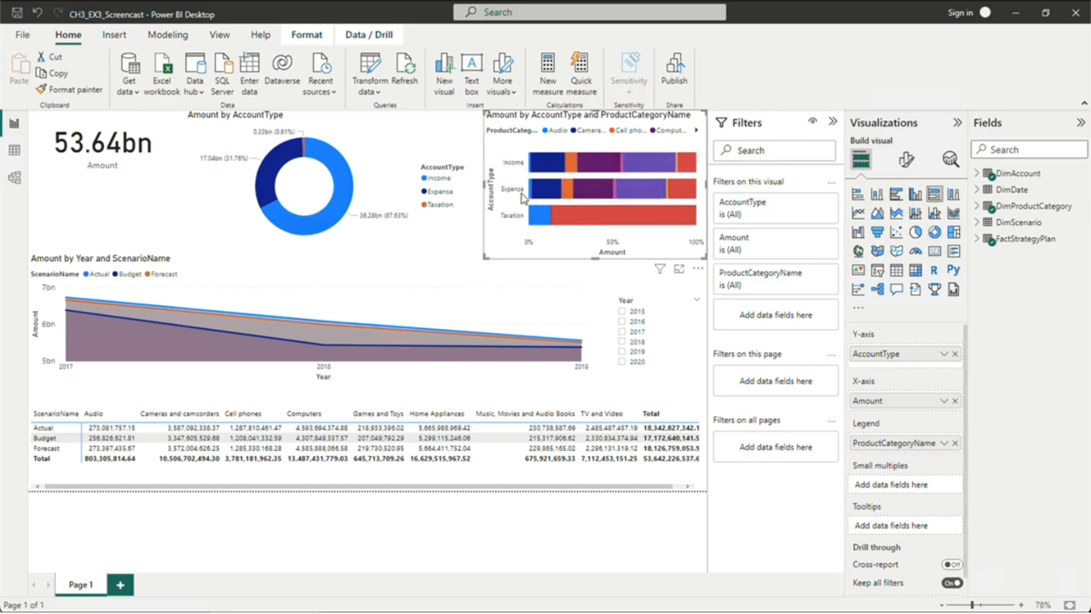
pyautogui.moveTo(541, 168)
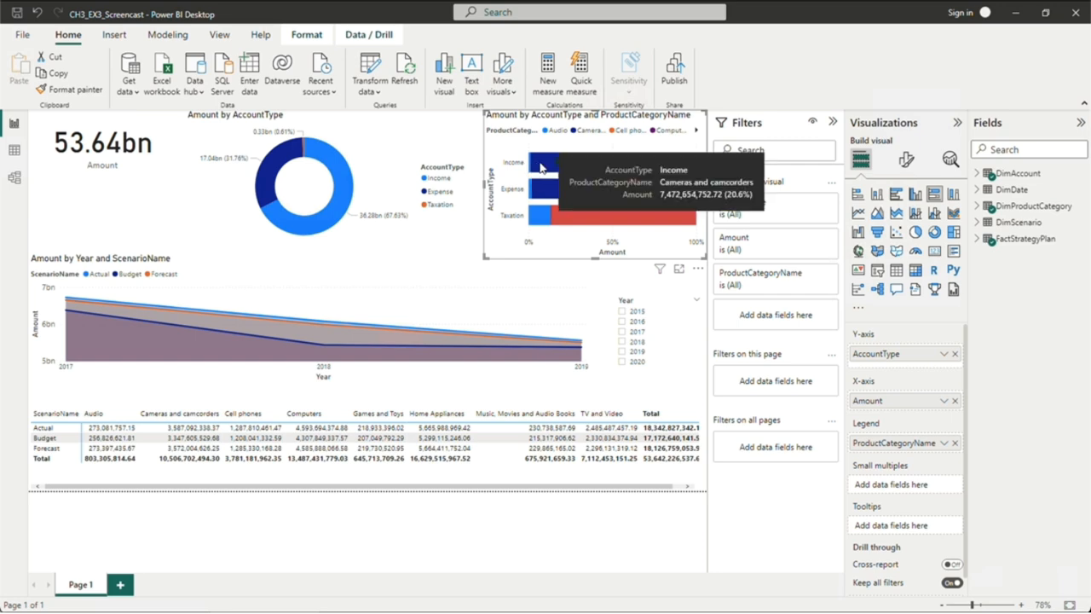
pyautogui.moveTo(593, 164)
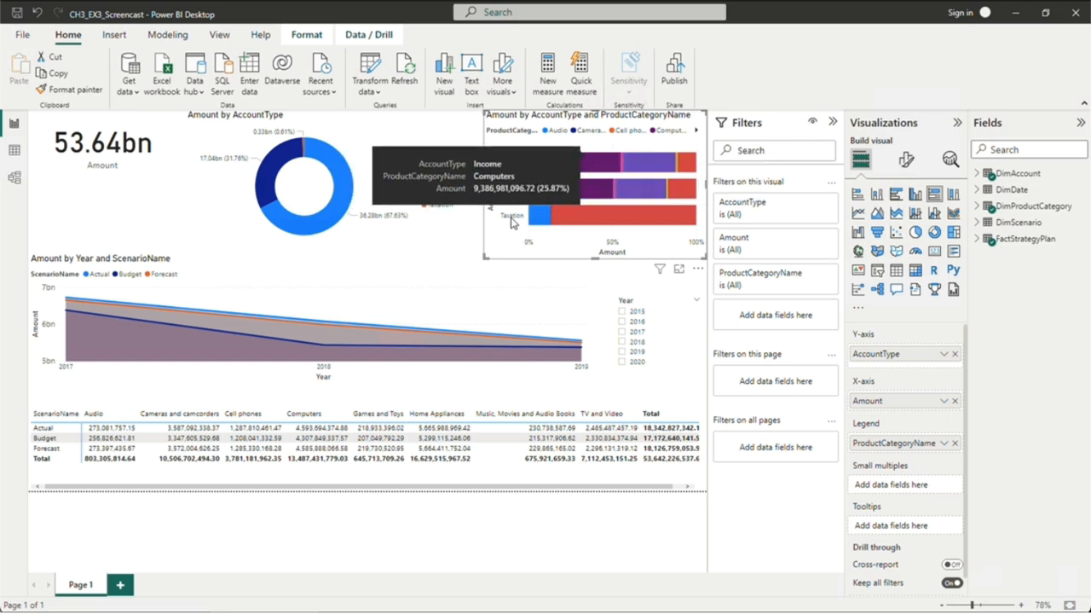
pyautogui.click(407, 272)
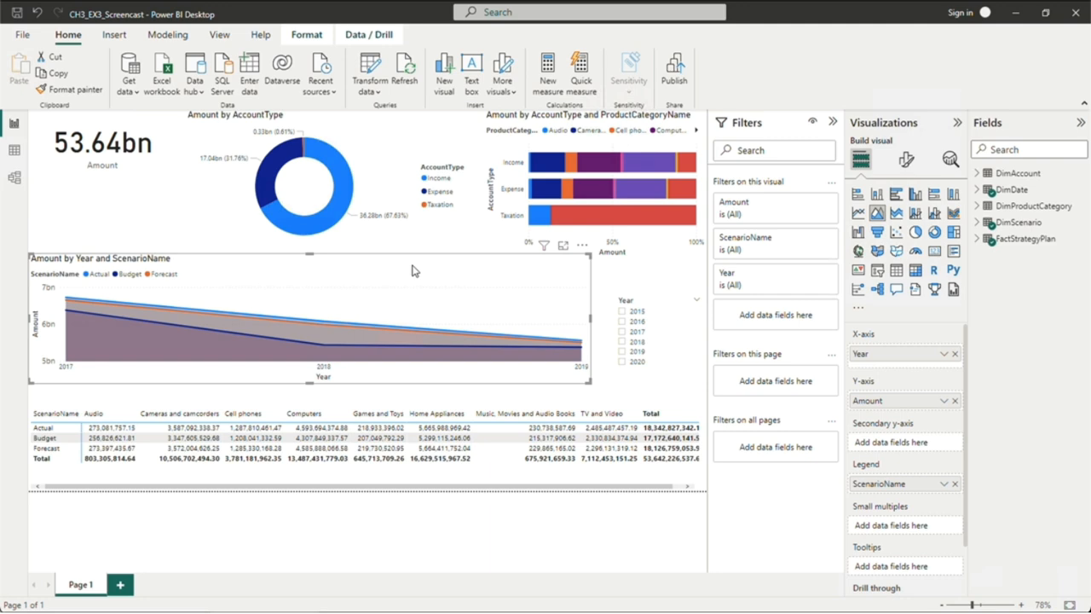
# Step: Test the Year slicer by filtering the report to 2019, clear the selection, and inspect the fields of the matrix
pyautogui.click(644, 386)
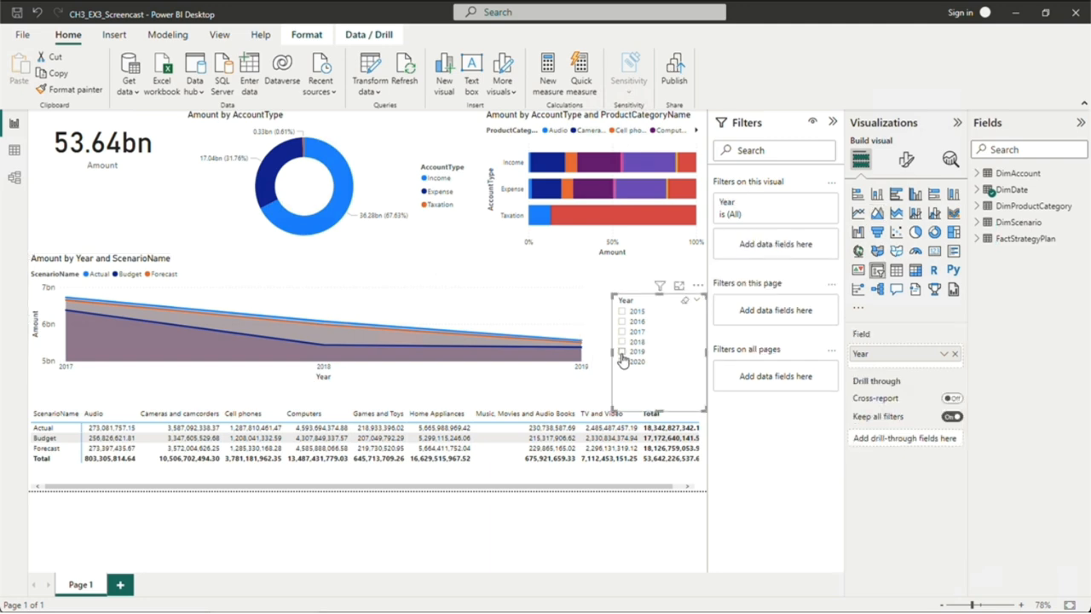
pyautogui.click(622, 353)
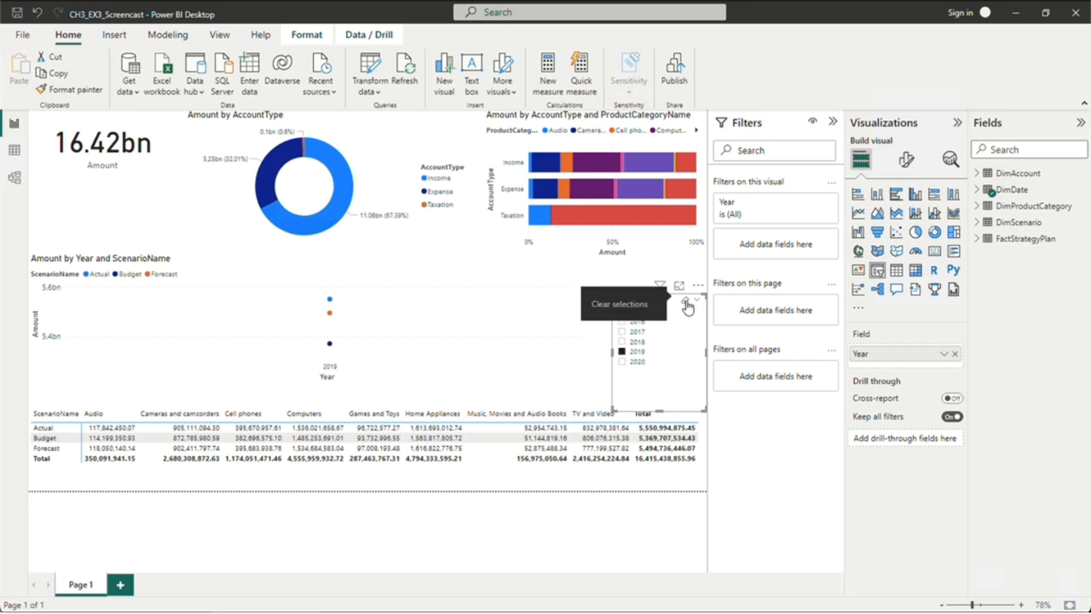
pyautogui.click(687, 305)
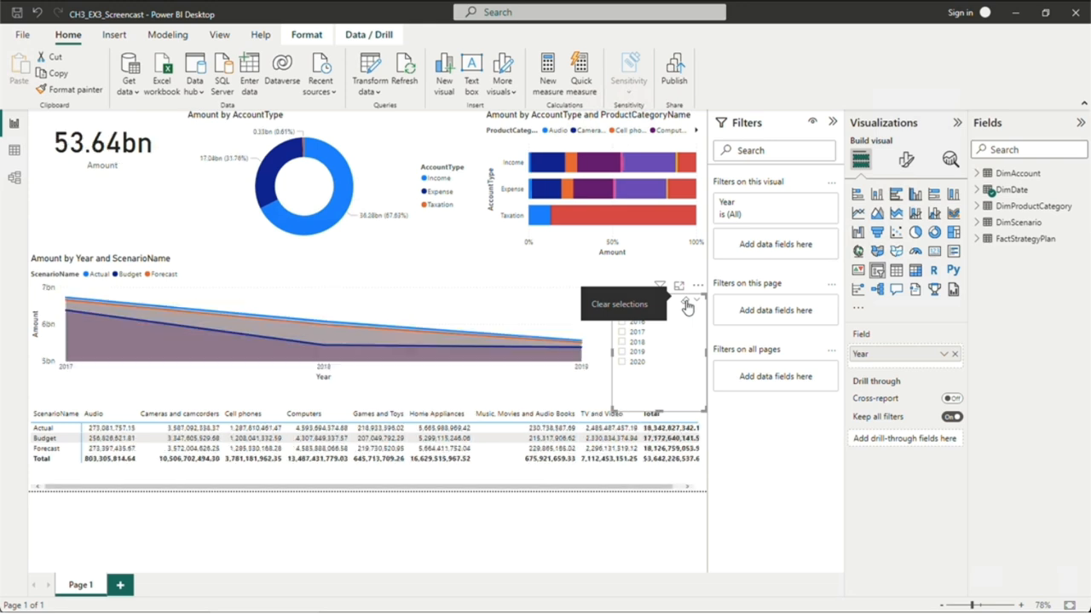
pyautogui.click(289, 487)
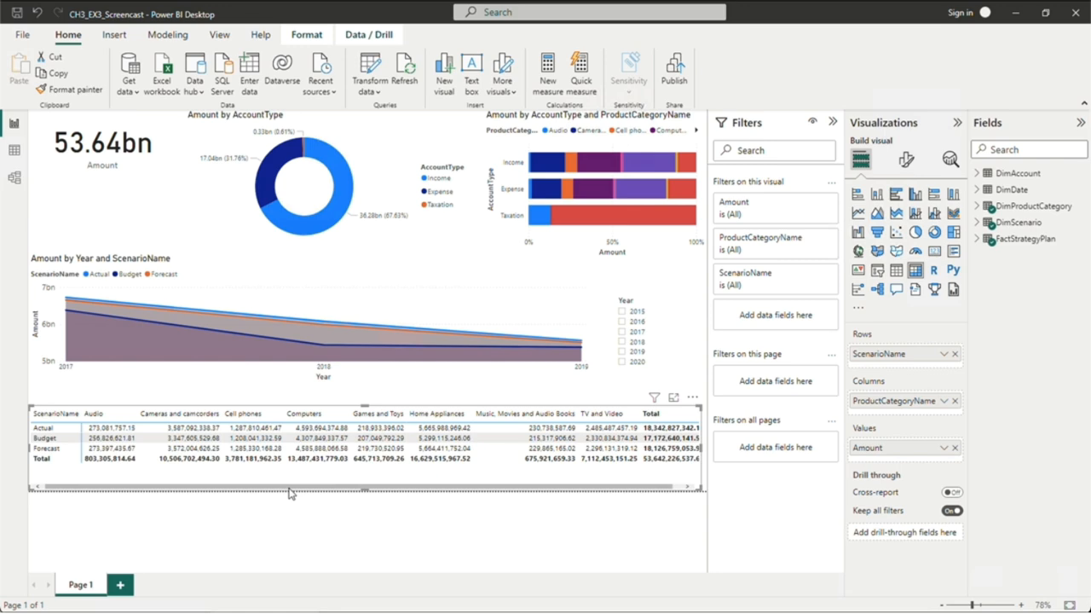
# Step: Convert the Amount by Year and ScenarioName area chart to a clustered bar chart and test it with the 2019 filter on and off
pyautogui.click(300, 265)
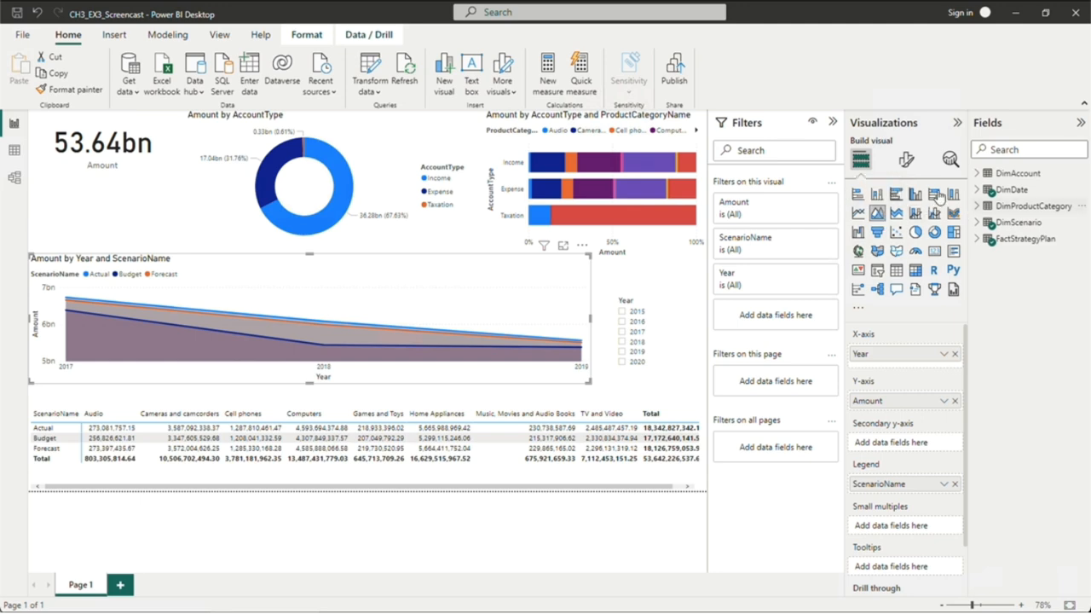
pyautogui.click(896, 195)
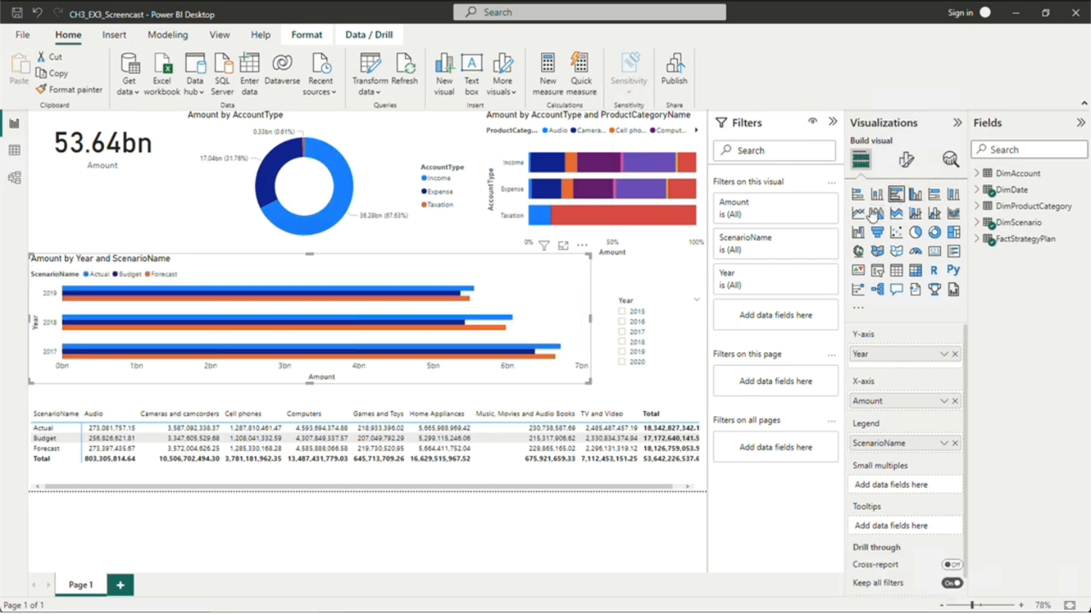
pyautogui.click(622, 352)
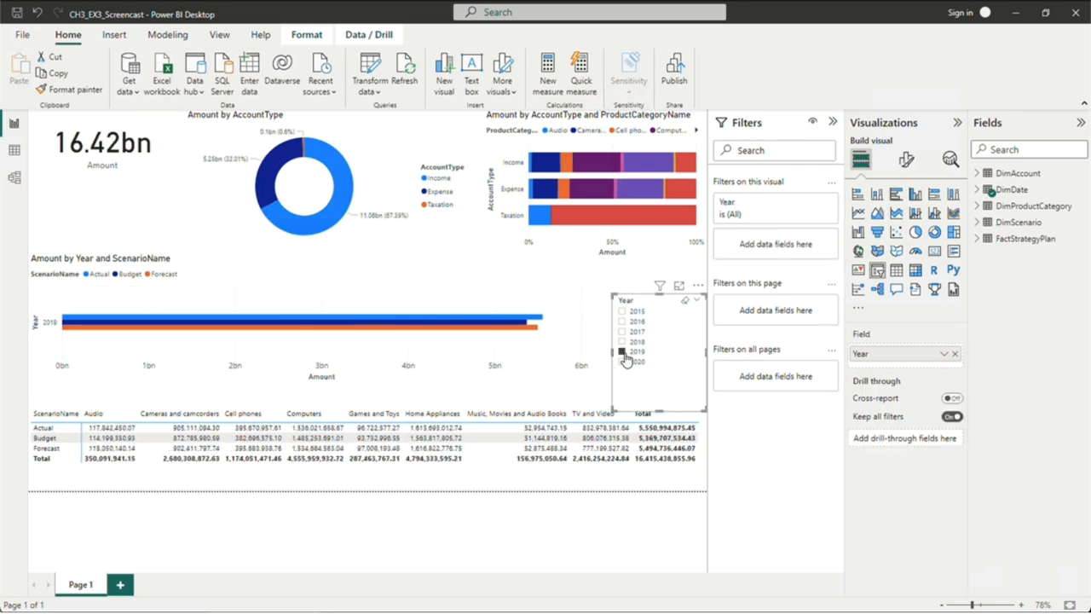
pyautogui.click(624, 353)
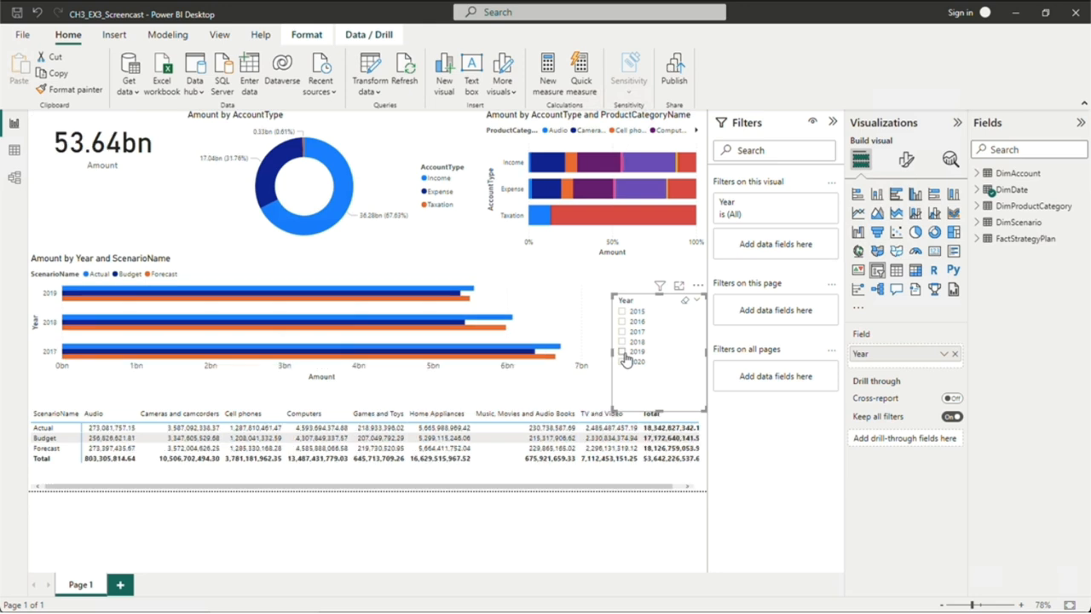
# Step: Enable the "Select all" option for the Year slicer and turn off its slicer header
pyautogui.click(559, 269)
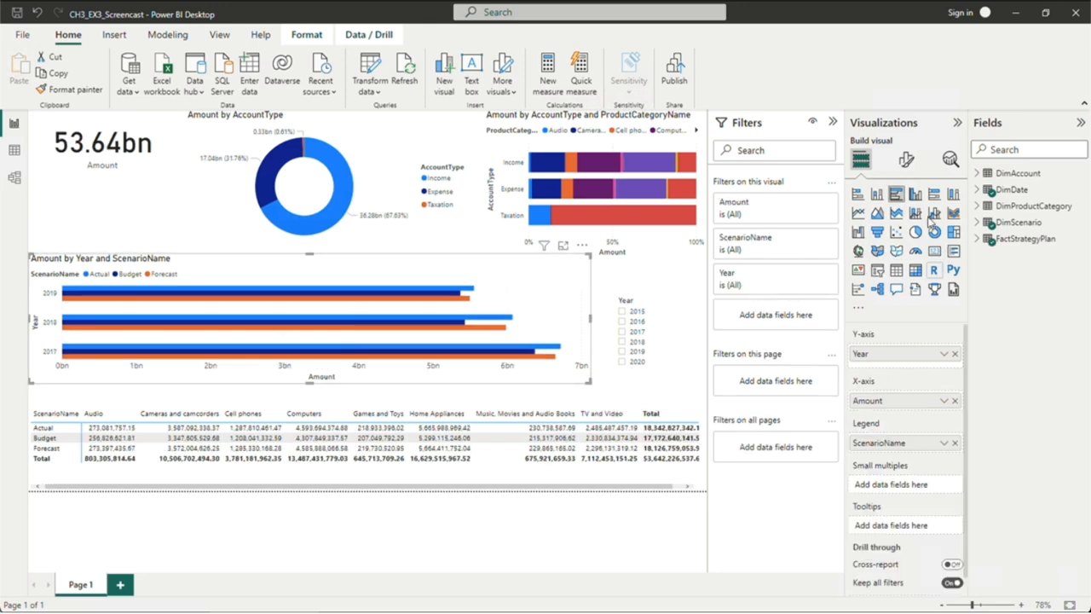
pyautogui.click(905, 162)
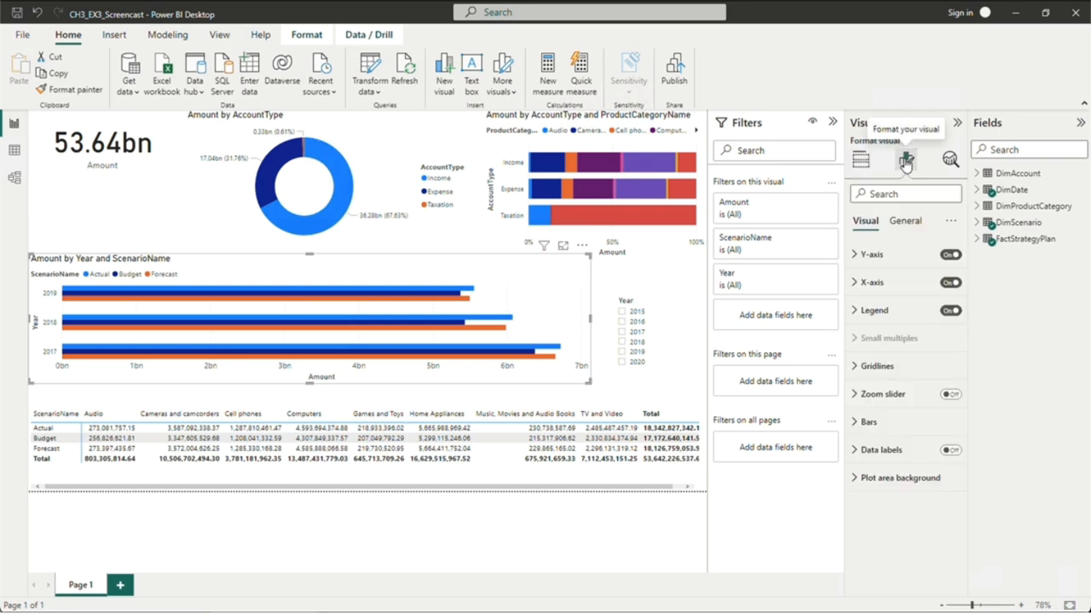
pyautogui.click(641, 394)
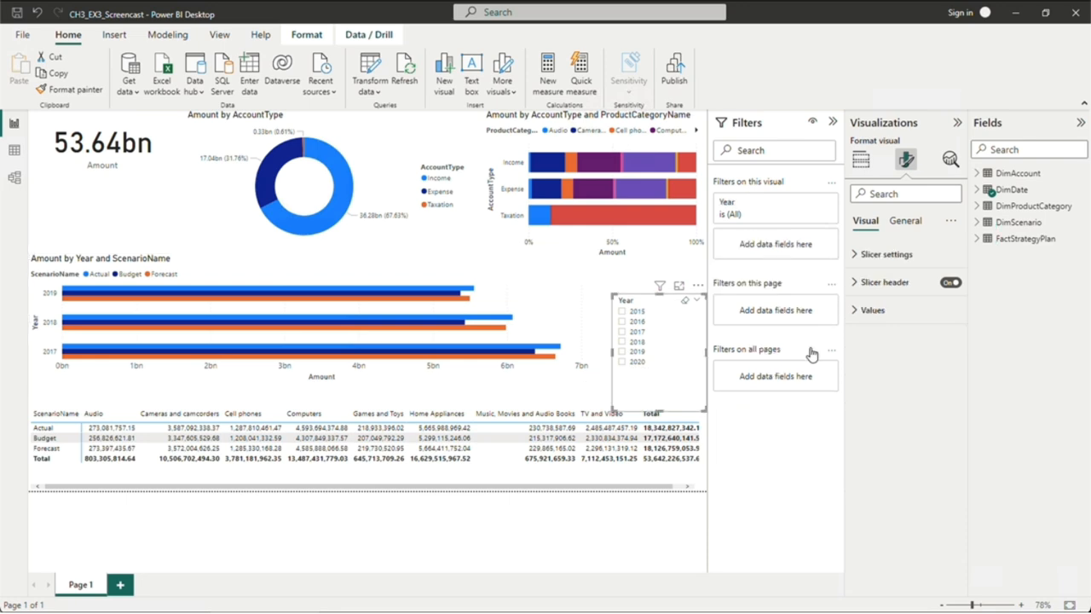
pyautogui.click(868, 255)
pyautogui.click(862, 350)
pyautogui.click(945, 407)
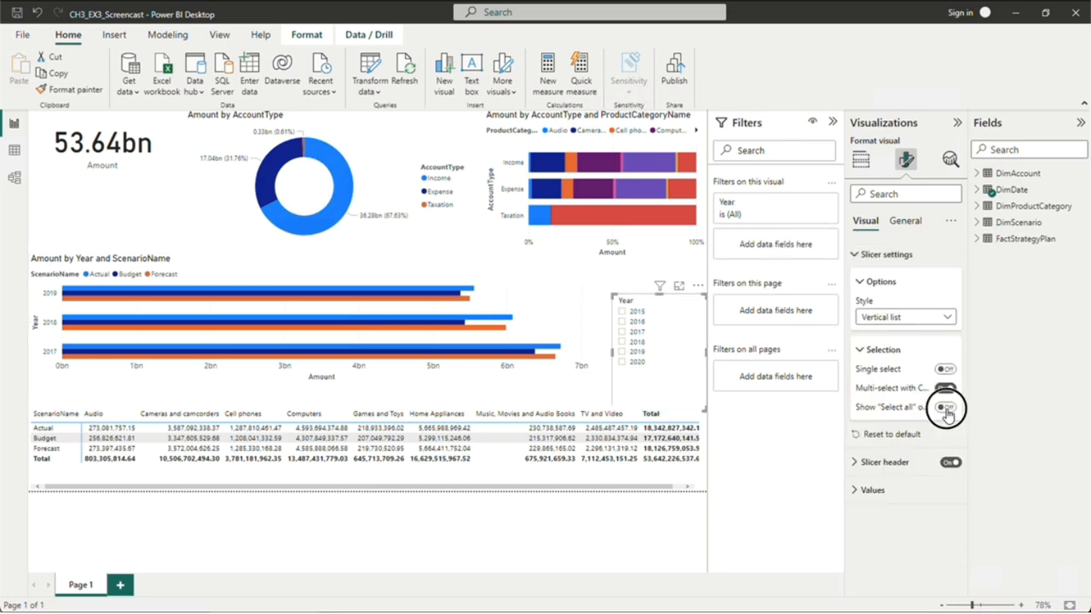
pyautogui.click(947, 462)
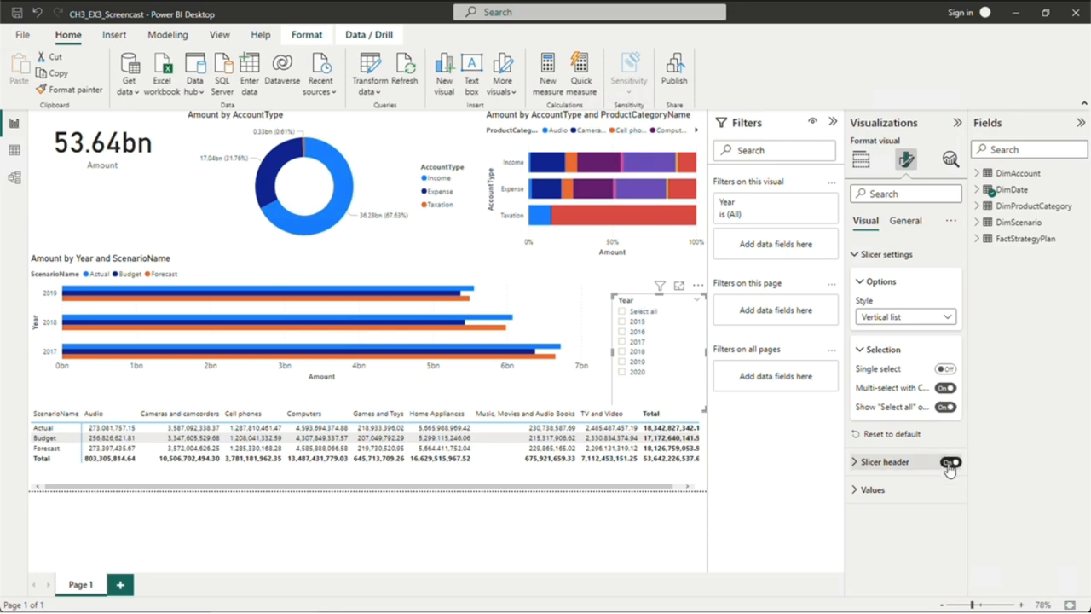
# Step: Set the font size of the Year slicer's values to 12
pyautogui.click(858, 254)
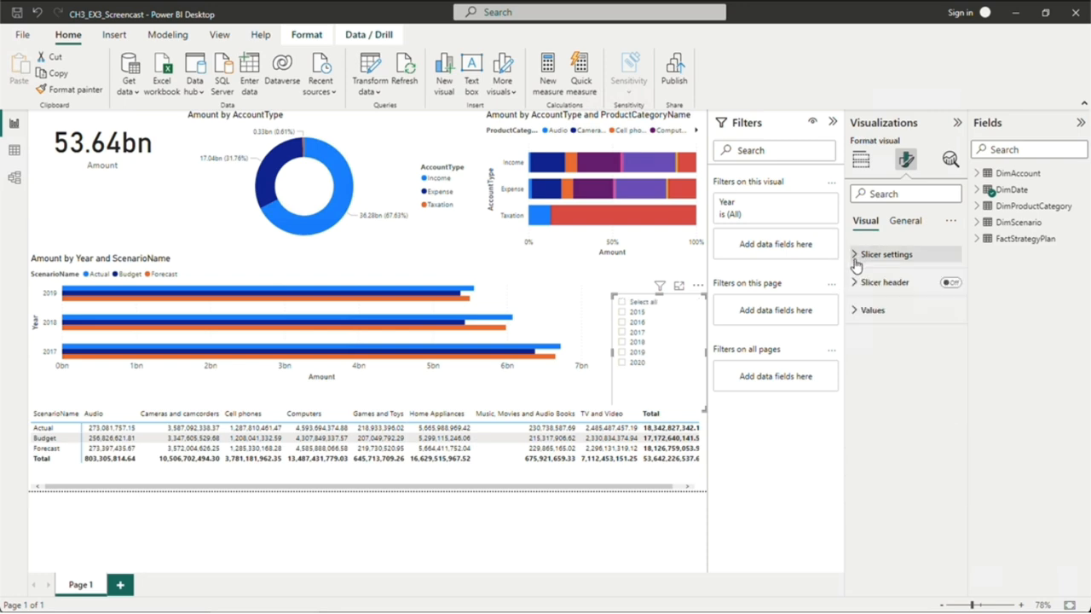
pyautogui.click(854, 312)
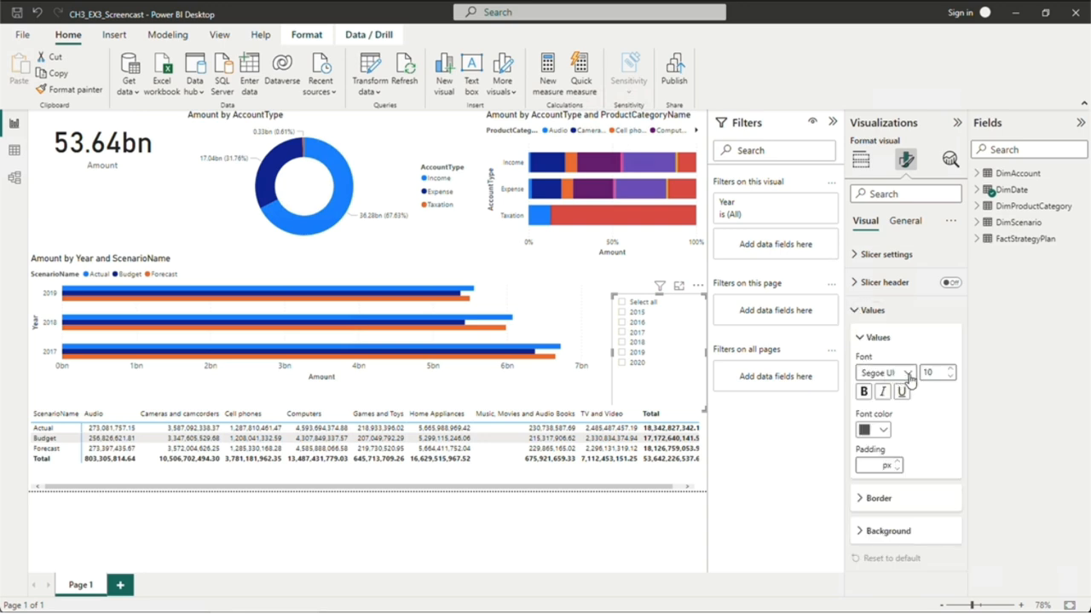
pyautogui.click(951, 369)
pyautogui.click(951, 369)
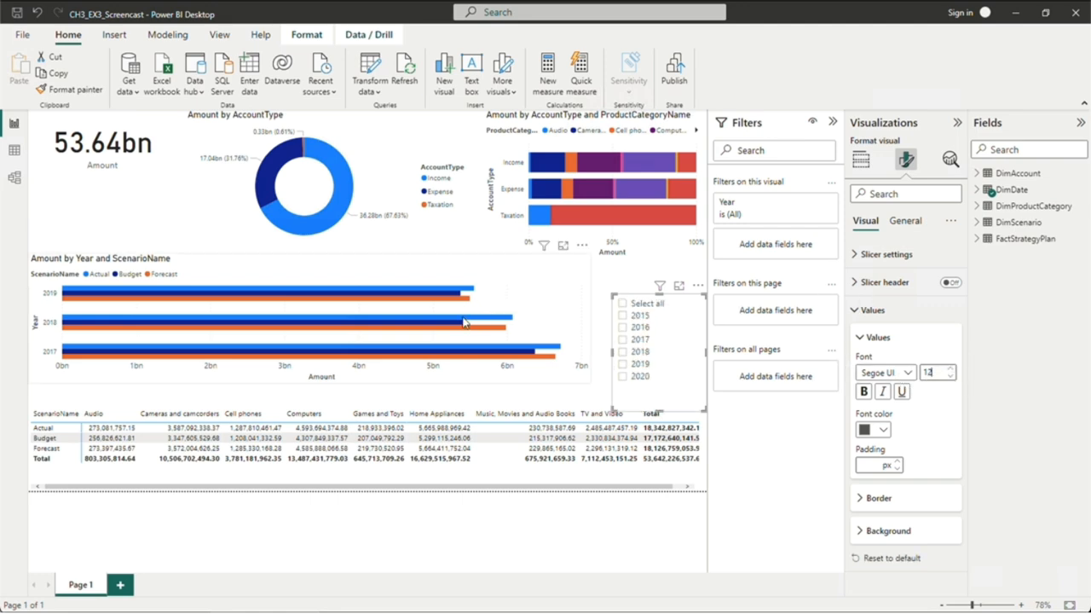
# Step: Convert the matrix of amounts by scenario and product category to a table, and widen its Amount and ProductCategoryName columns
pyautogui.click(466, 484)
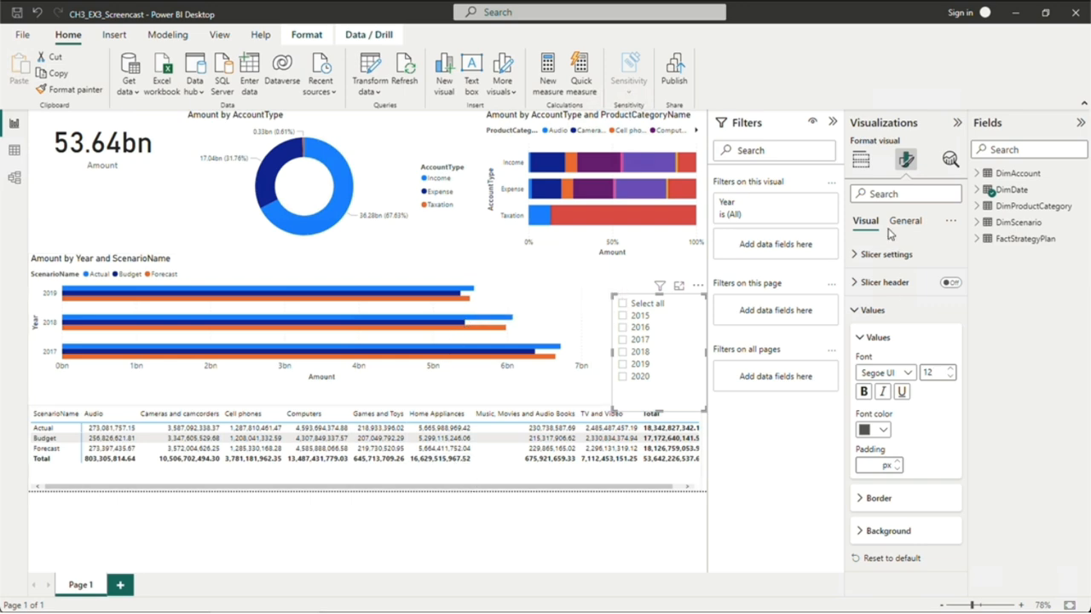
pyautogui.click(863, 162)
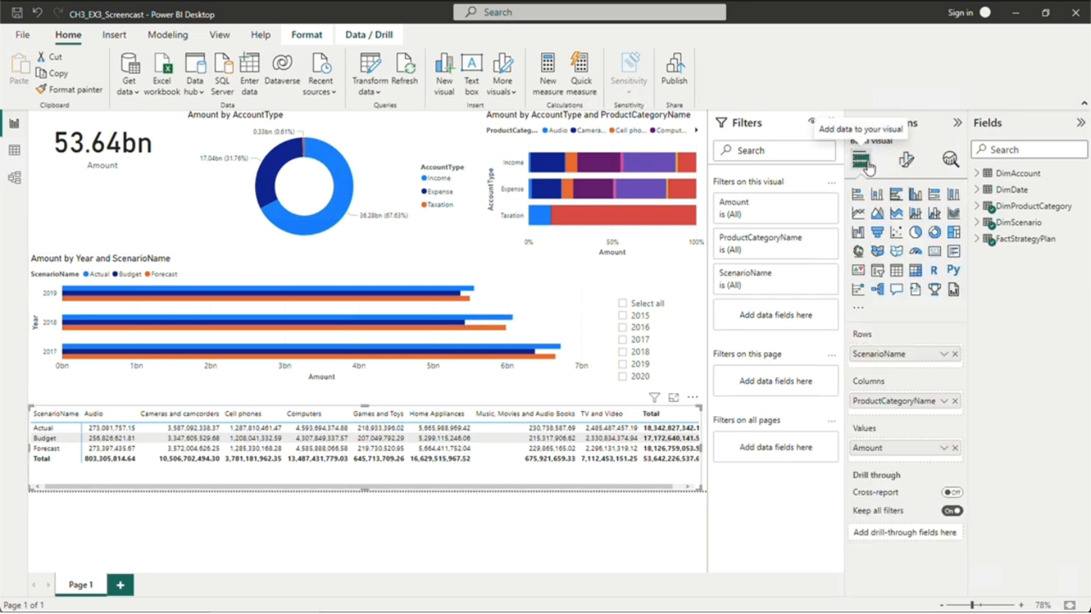
pyautogui.click(895, 271)
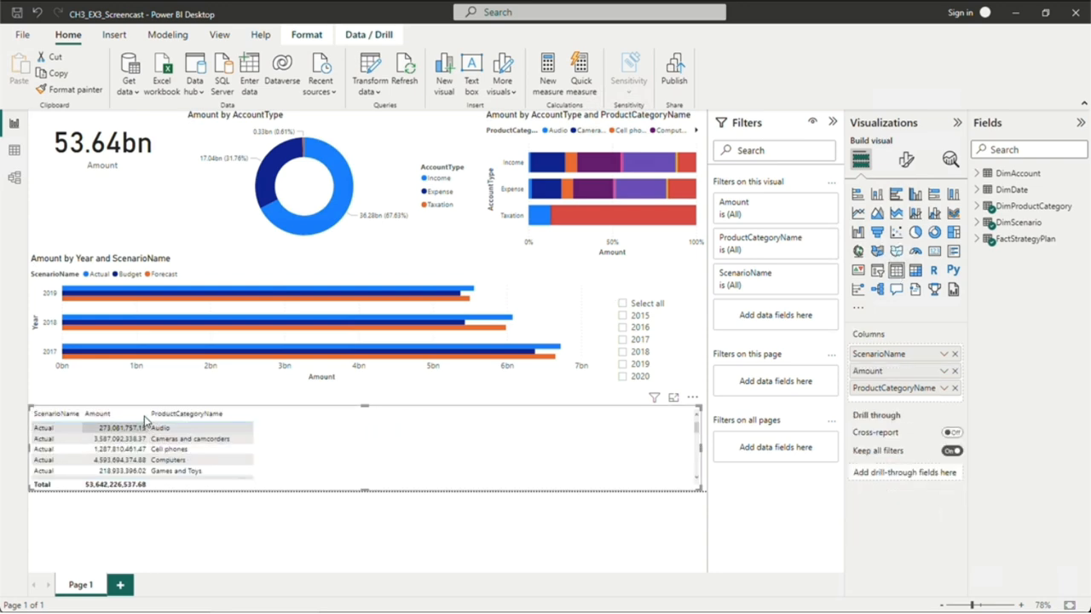
pyautogui.moveTo(147, 413); pyautogui.dragTo(211, 414)
pyautogui.moveTo(315, 414); pyautogui.dragTo(373, 414)
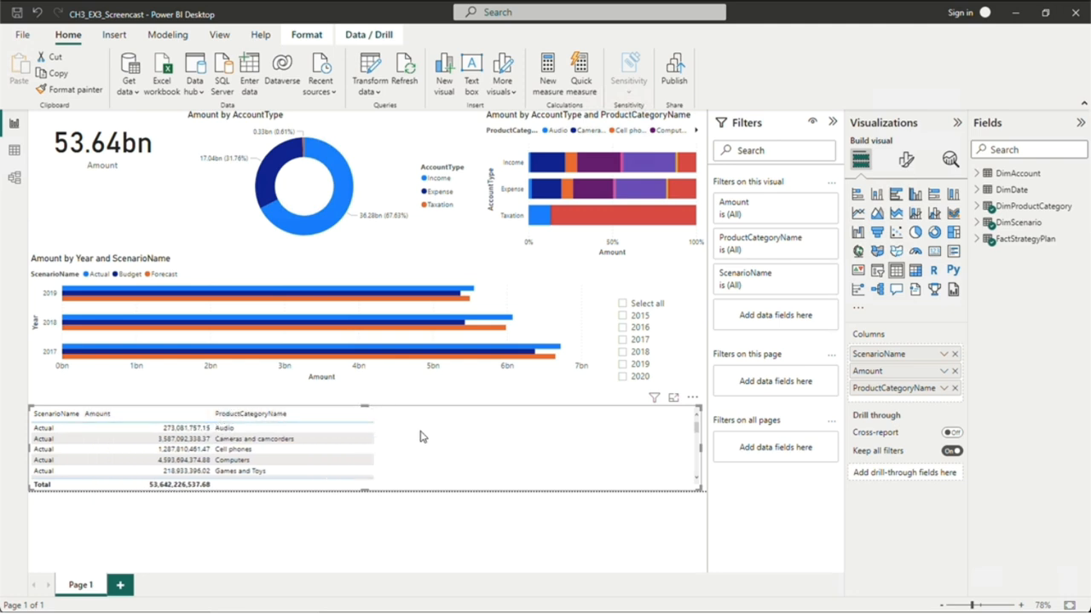